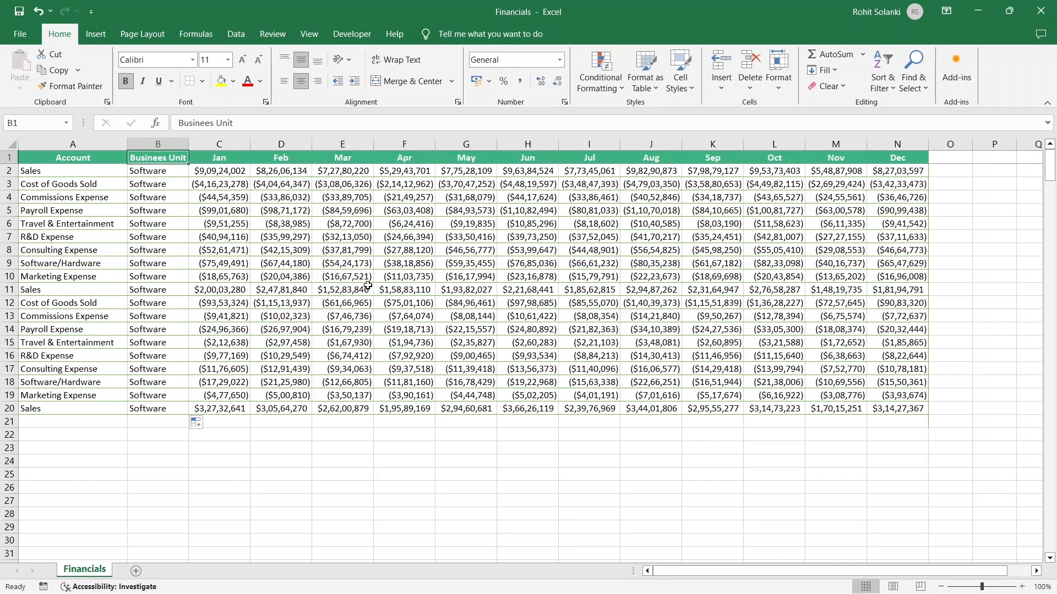
Copy the Marketing Expense through Payroll Expense rows (10–14) and paste them below the data starting at A21
drag(77, 275, 882, 325)
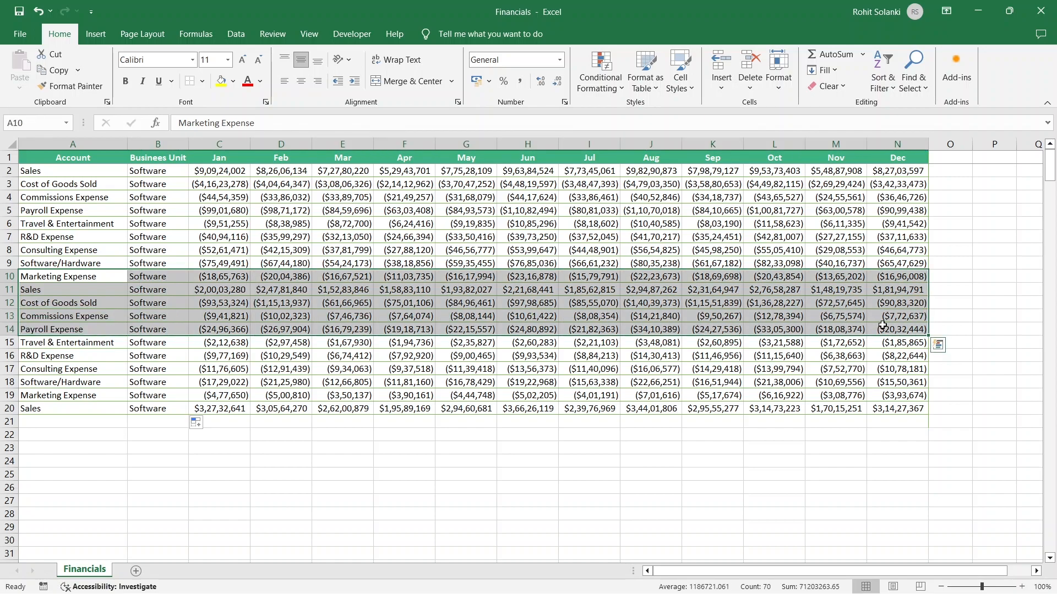
key(ctrl+c)
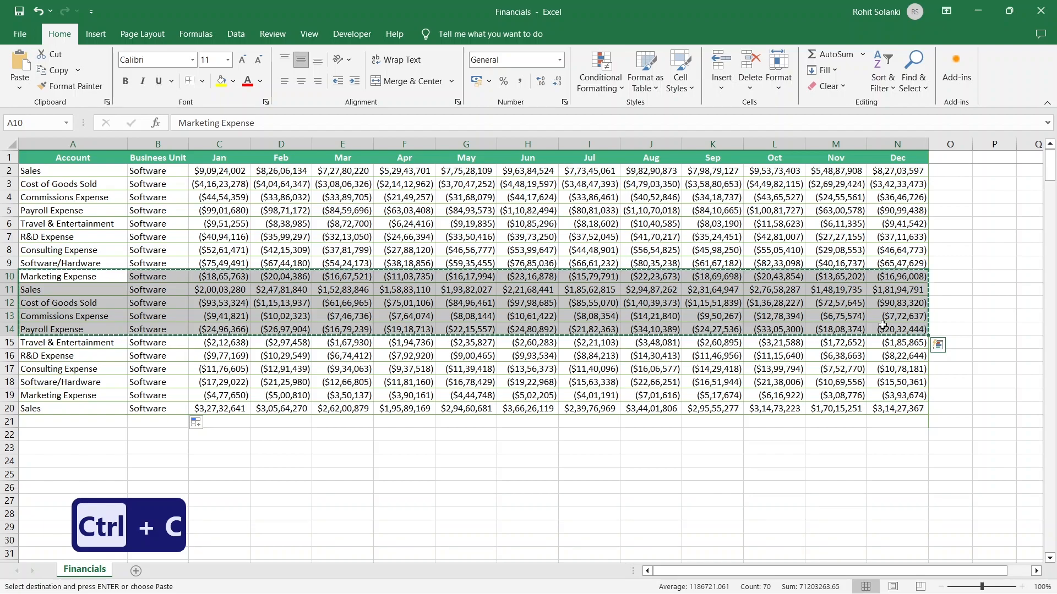
click(104, 426)
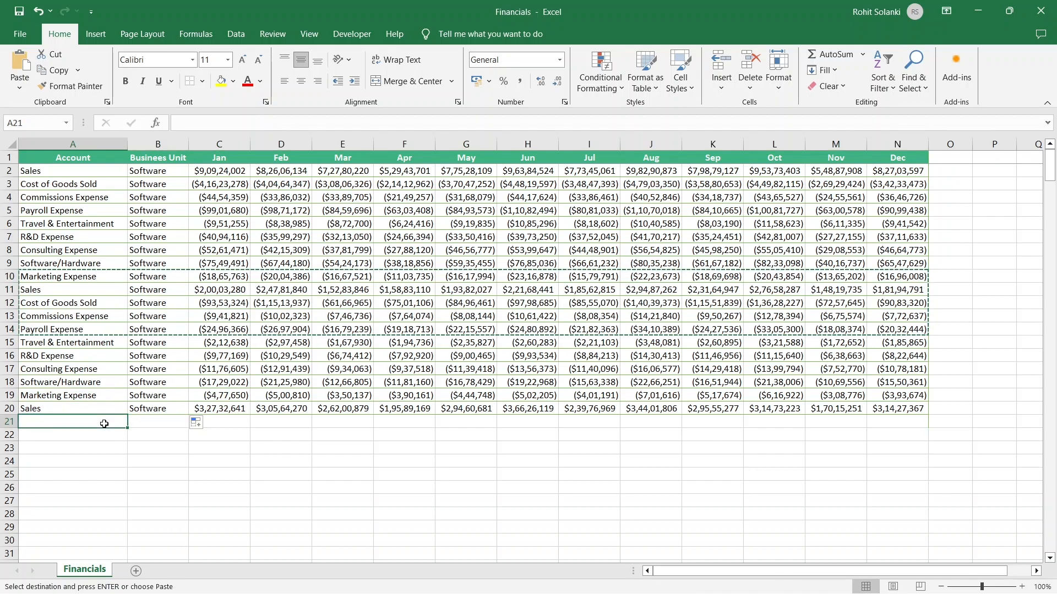
key(ctrl+v)
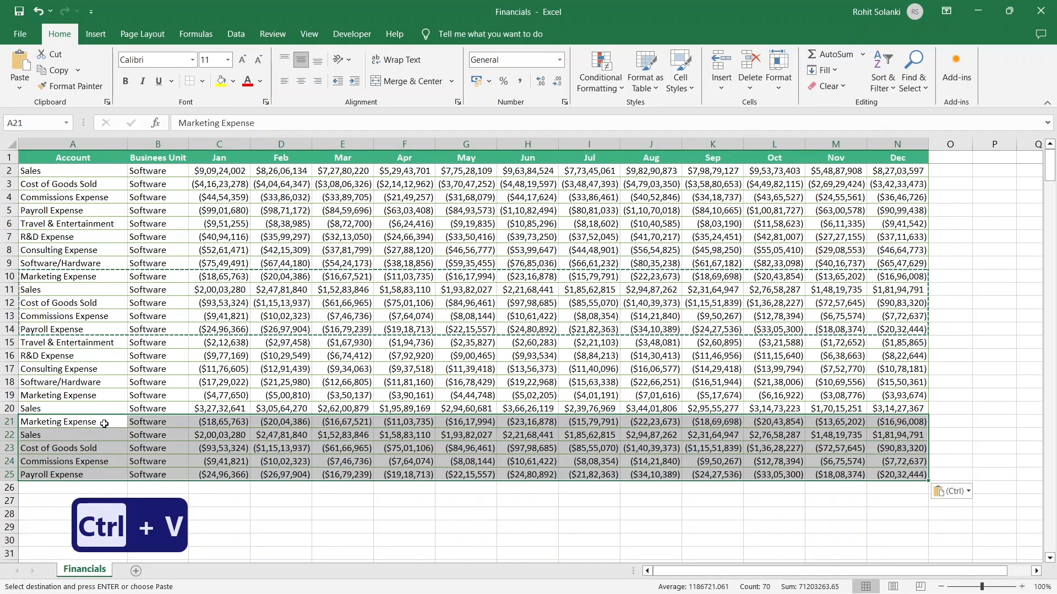
click(104, 424)
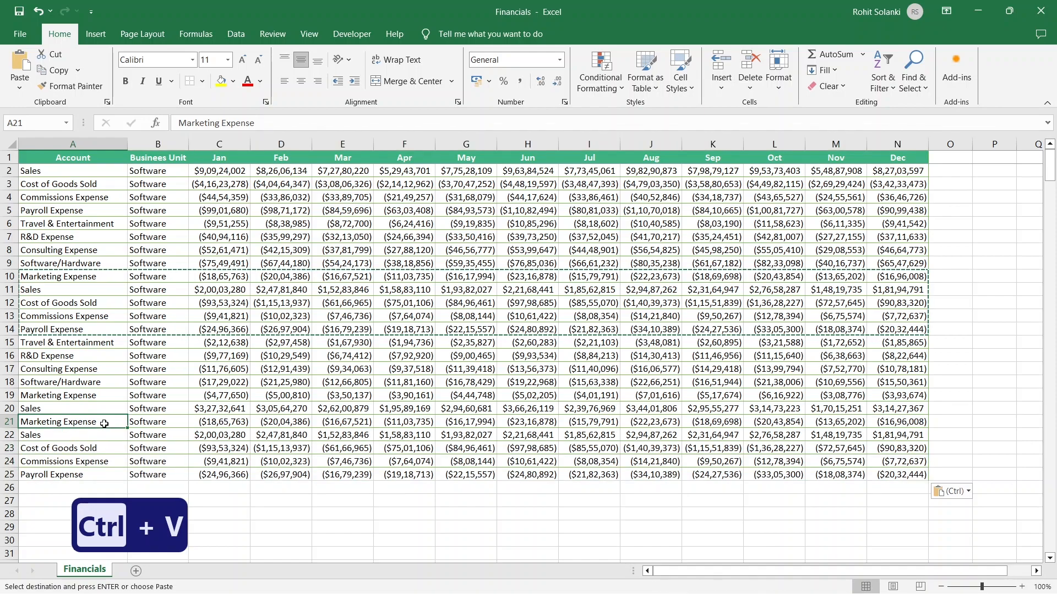
key(Escape)
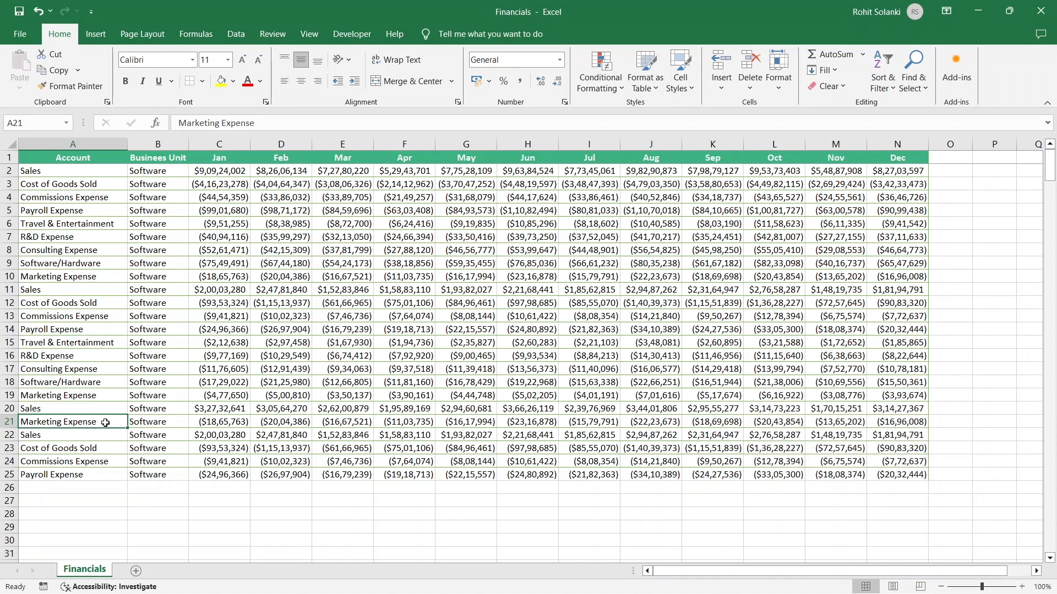
Jump between the edges of the data range in each direction to navigate the table
click(108, 479)
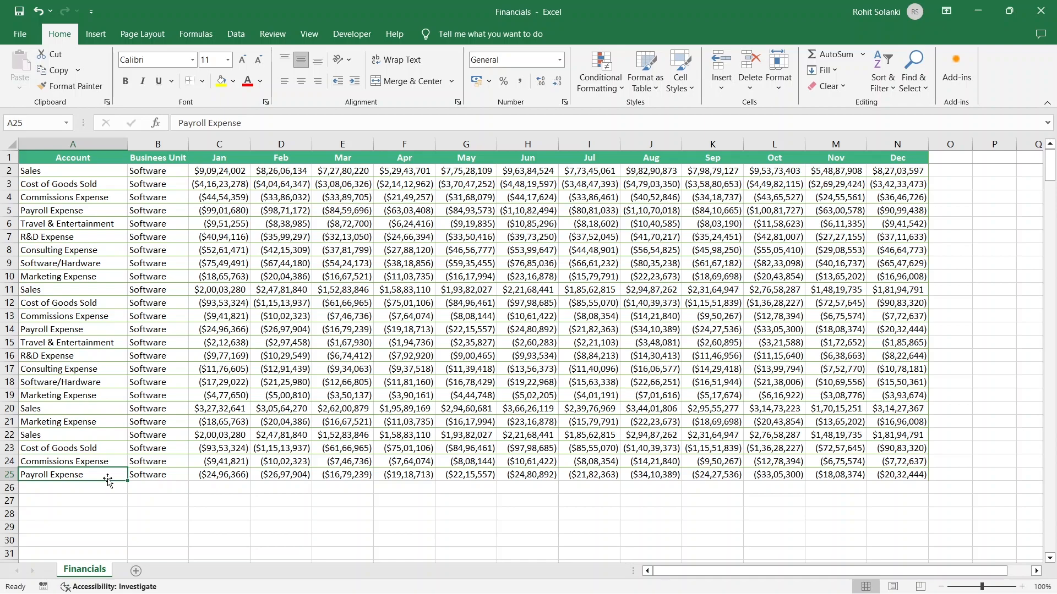
key(ctrl+Right)
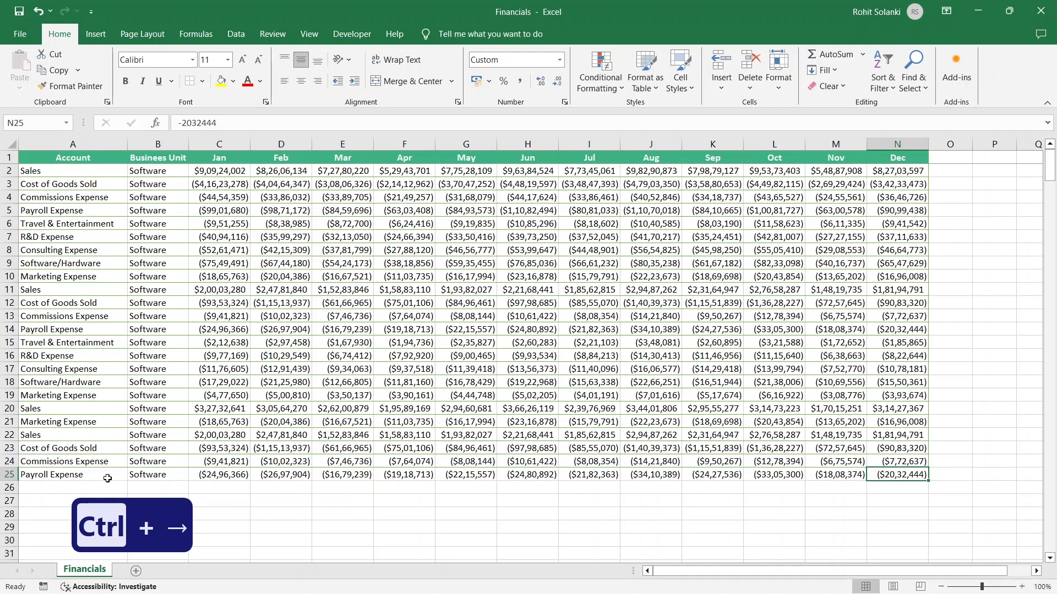
click(897, 160)
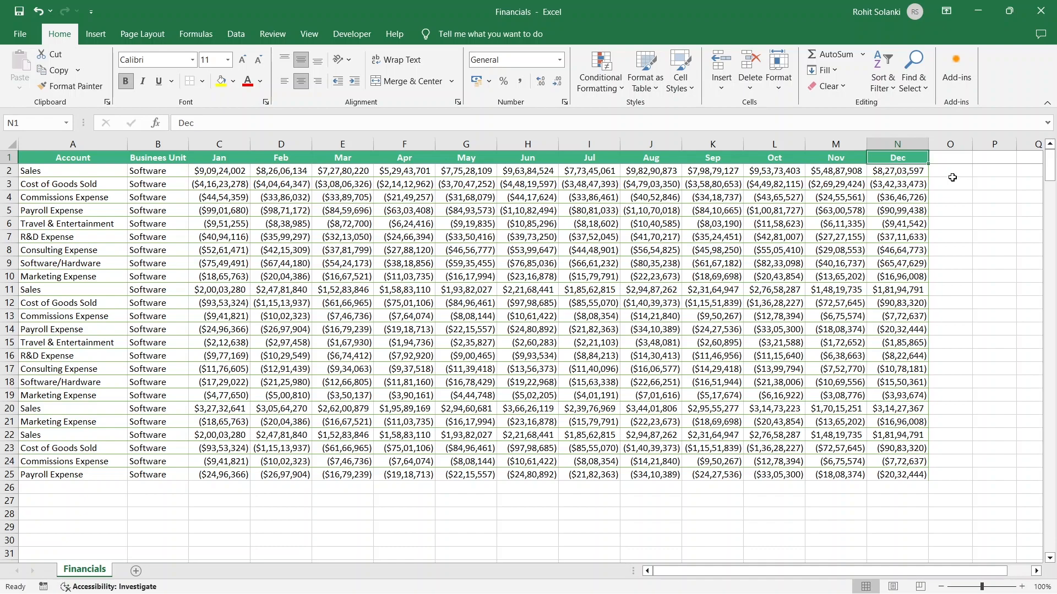
key(ctrl+Down)
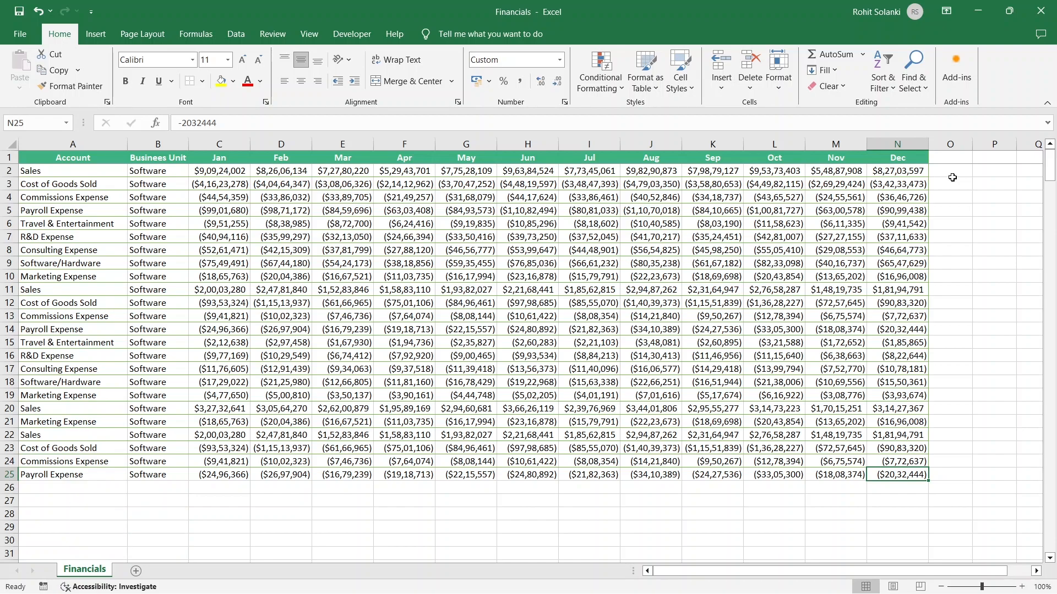
key(ctrl+Left)
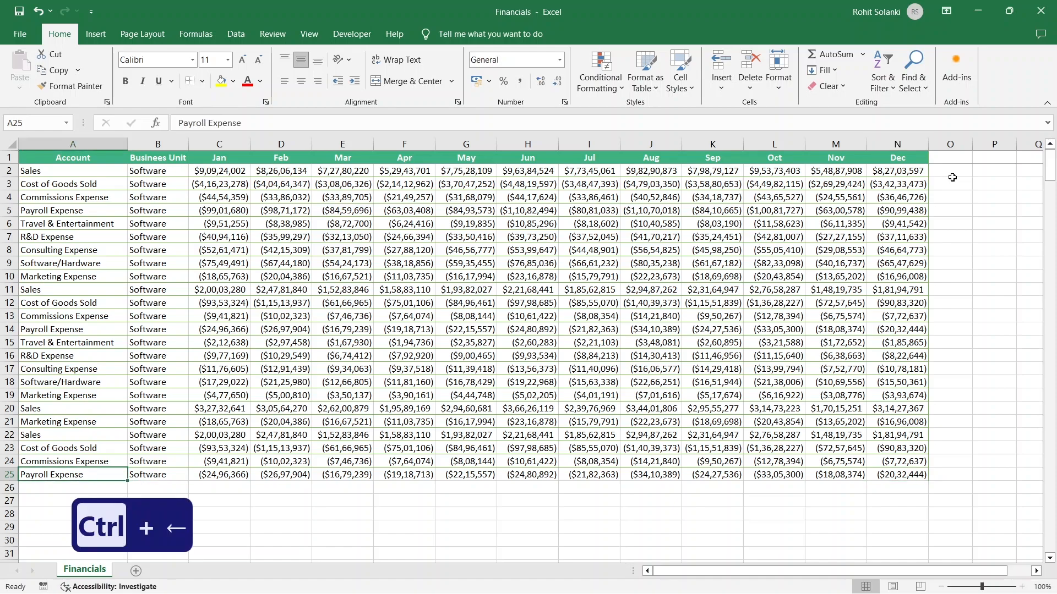
key(ctrl+Up)
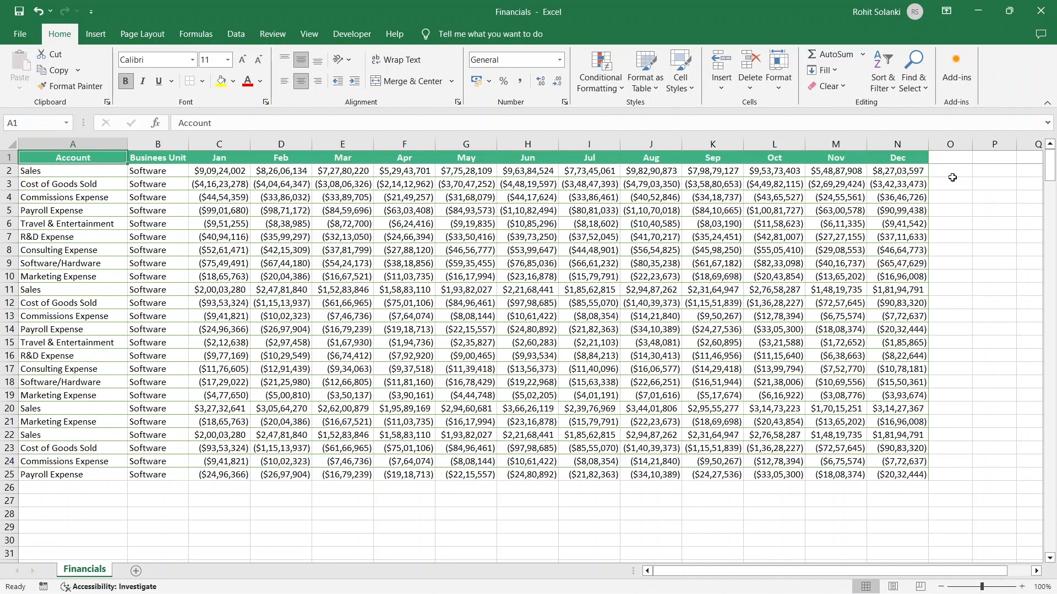
Create a quick chart from the Jan–Dec values of rows 1–7, then delete it
drag(912, 160, 227, 231)
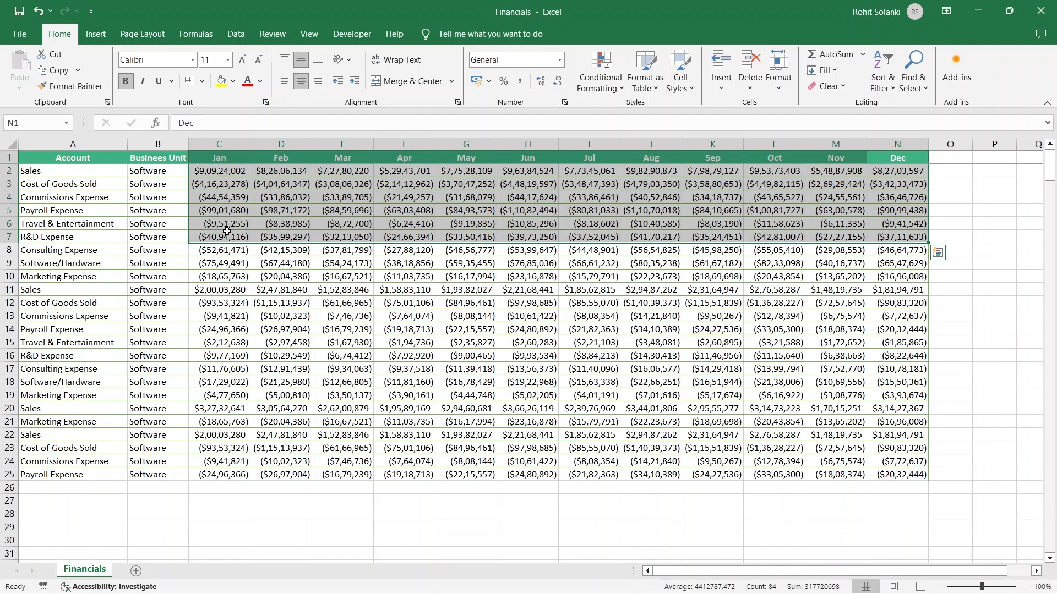
key(alt+F1)
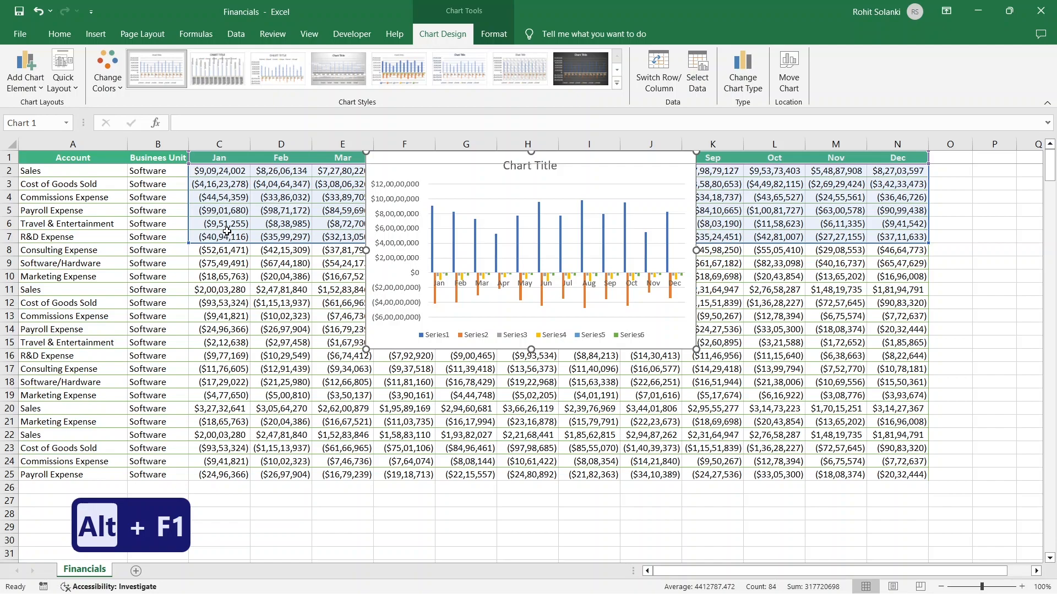
key(Delete)
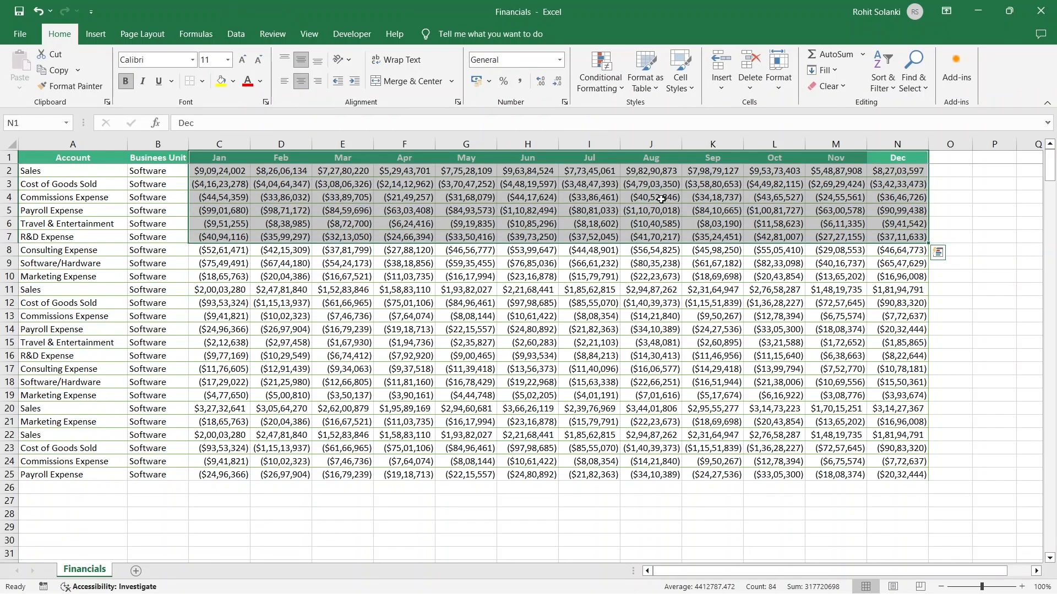
Extend selections from single cells to the ends of the data range down, left, up and right
click(918, 169)
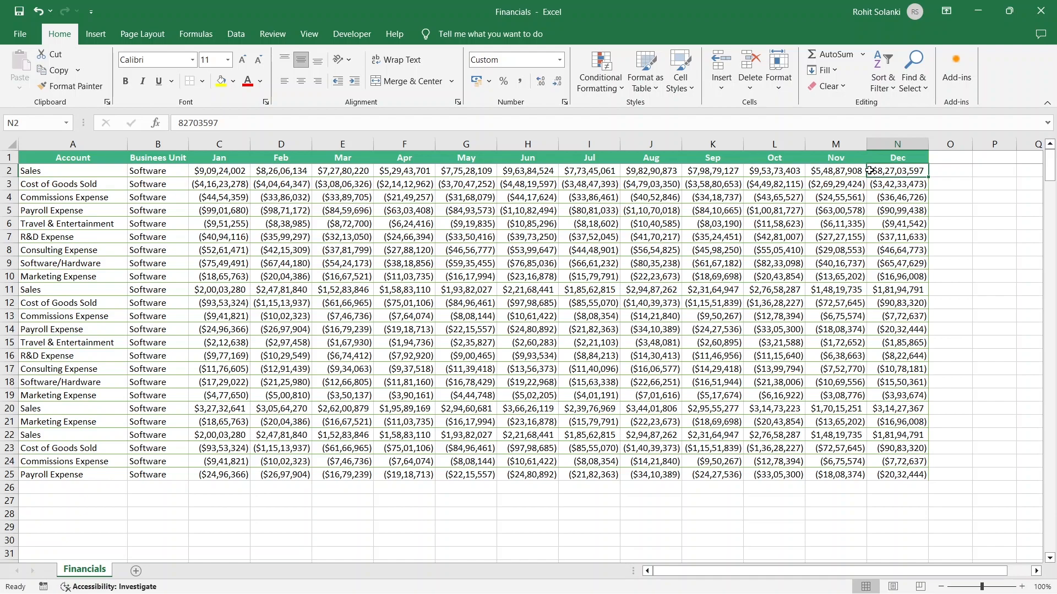
key(ctrl+shift+Down)
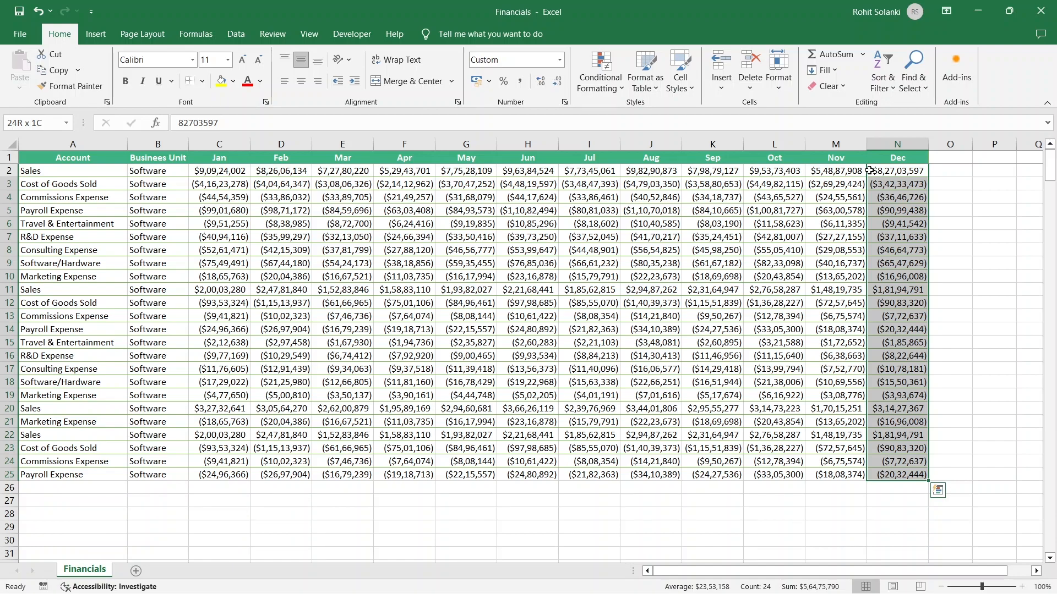
click(869, 171)
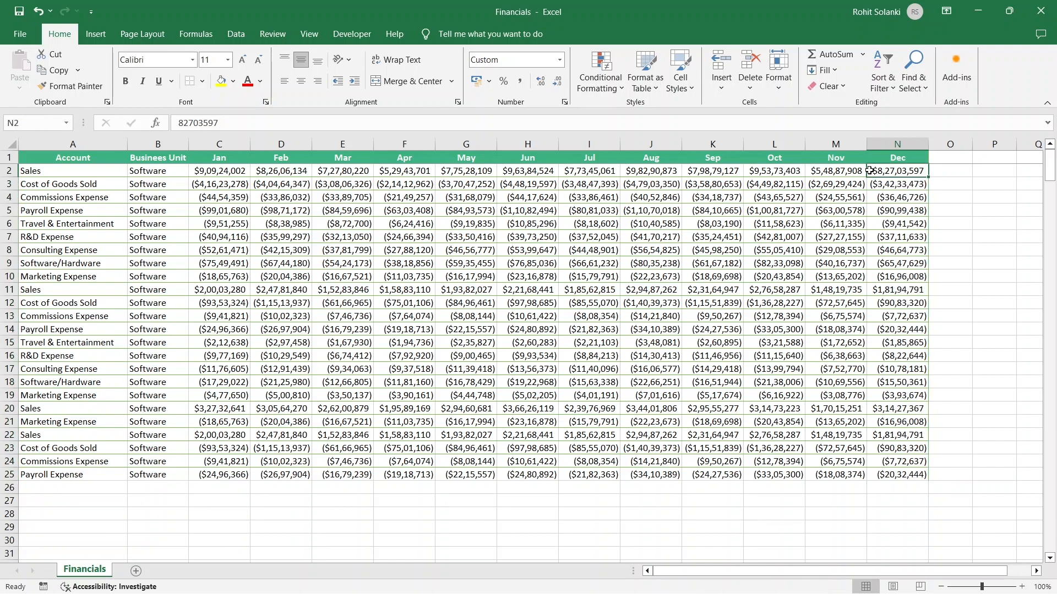
key(ctrl+shift+Left)
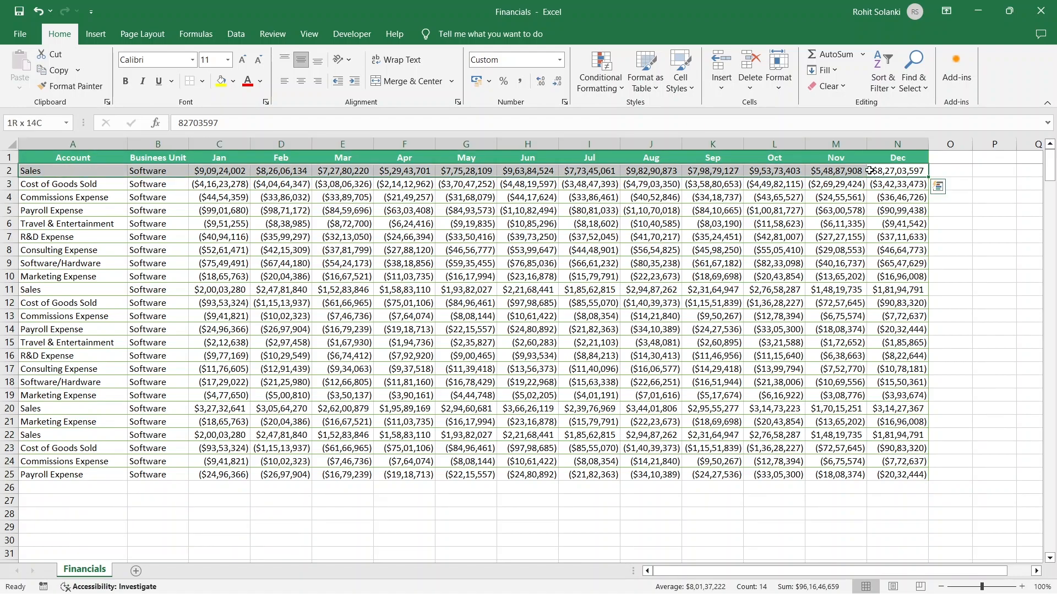
click(322, 474)
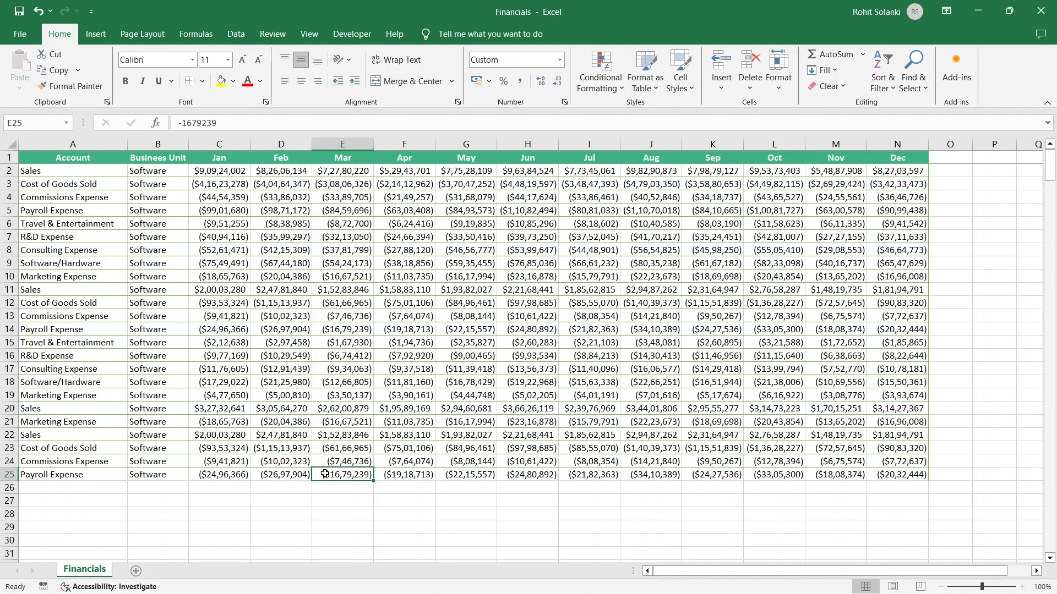
key(ctrl+shift+Up)
click(325, 474)
key(ctrl+shift+Right)
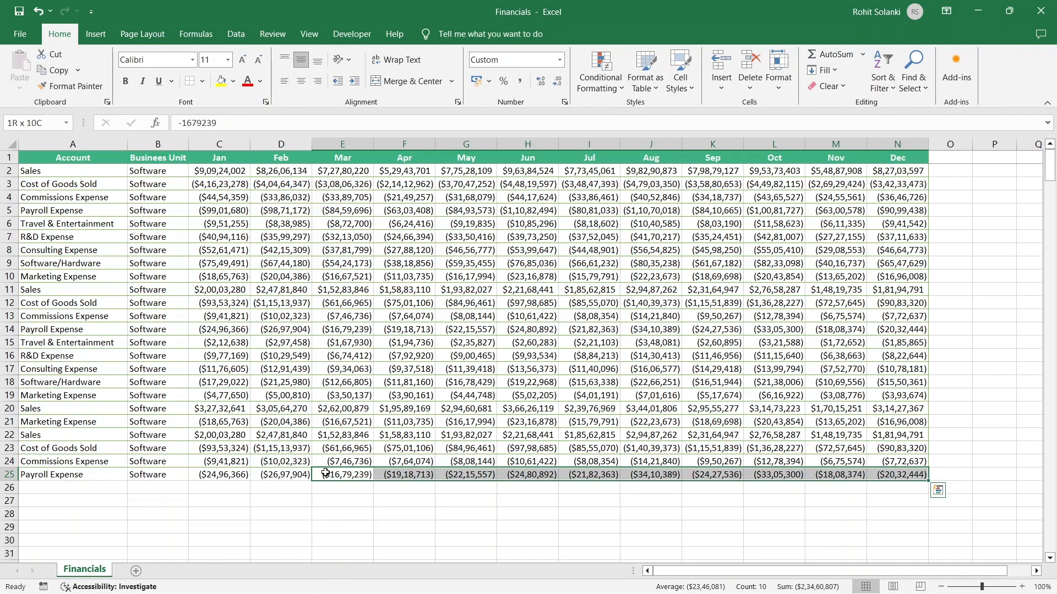
click(326, 473)
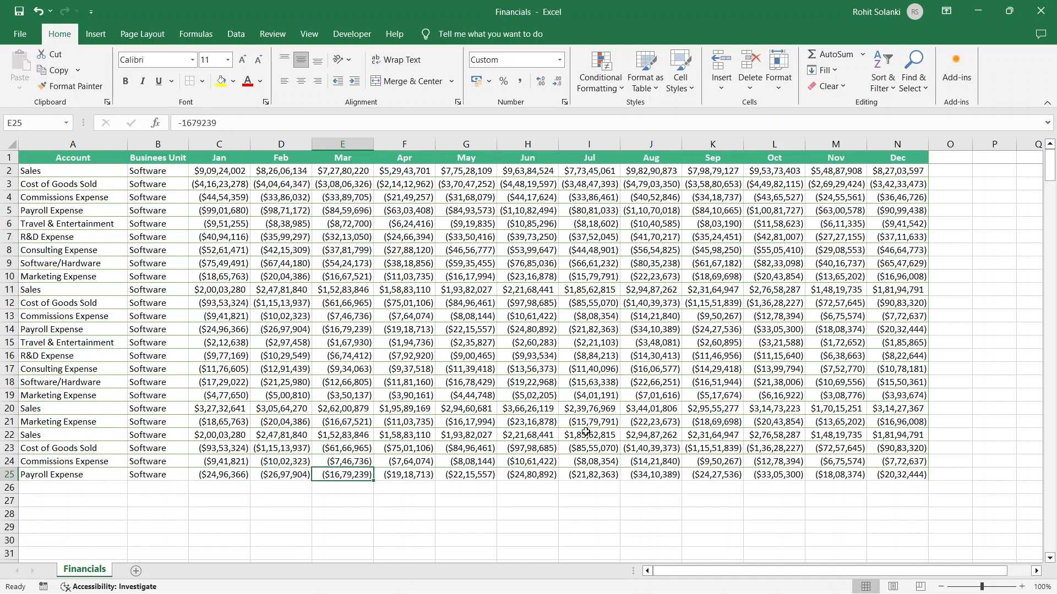
Total row 2's monthly values in O2 with AutoSum
click(943, 175)
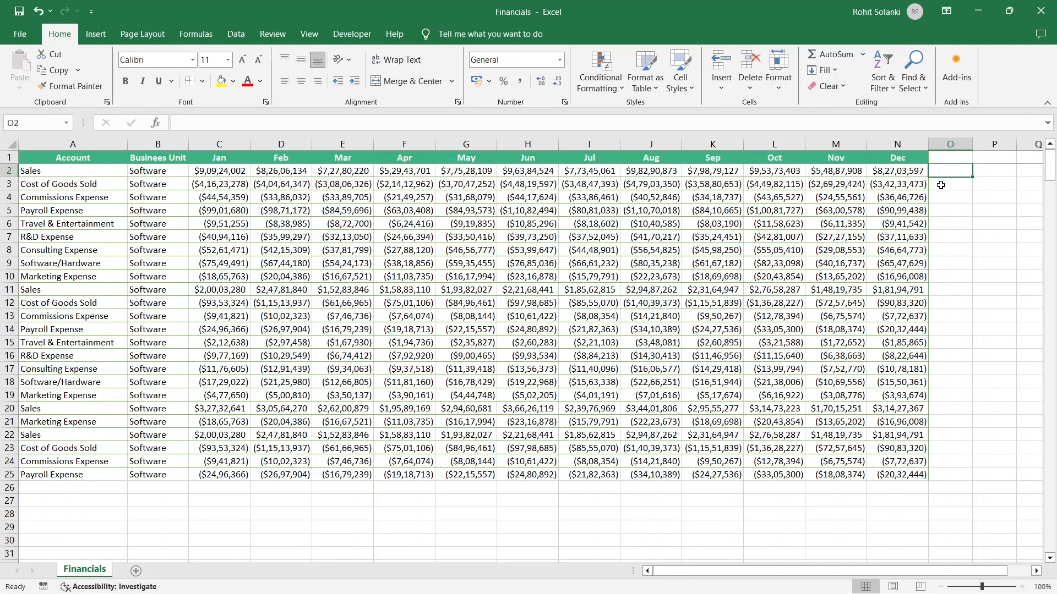
key(alt+equal)
key(Return)
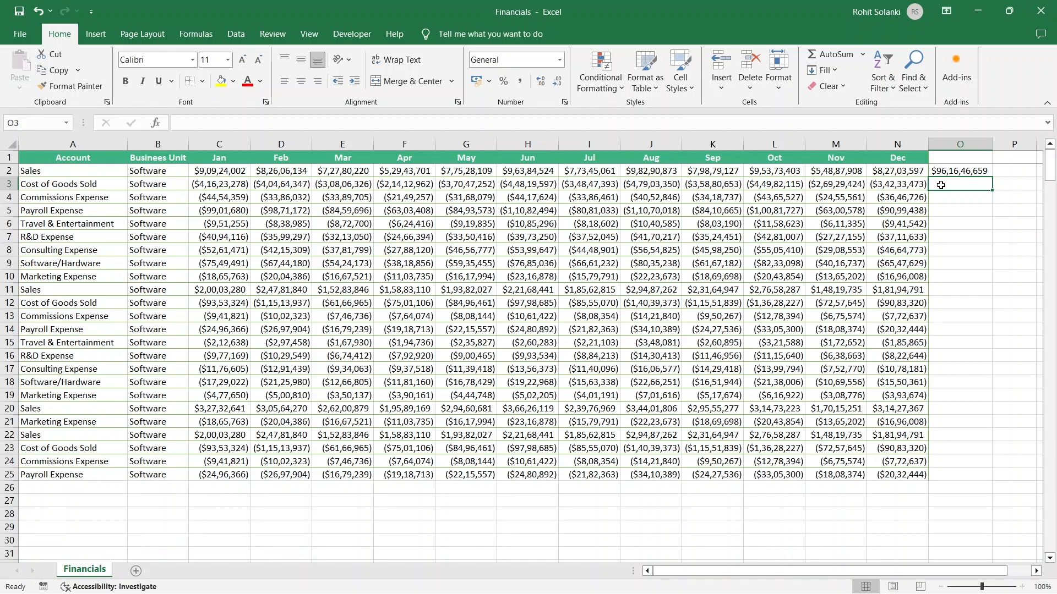
Total rows 3–25 at once in O3:O25 with AutoSum and autofit column O's width
drag(940, 185, 953, 470)
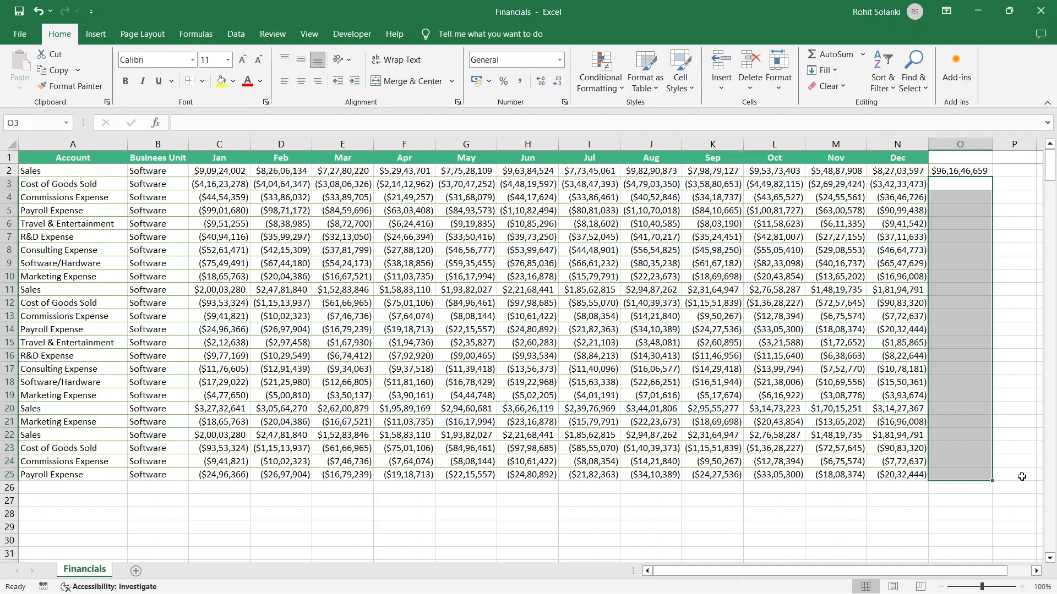
key(alt+equal)
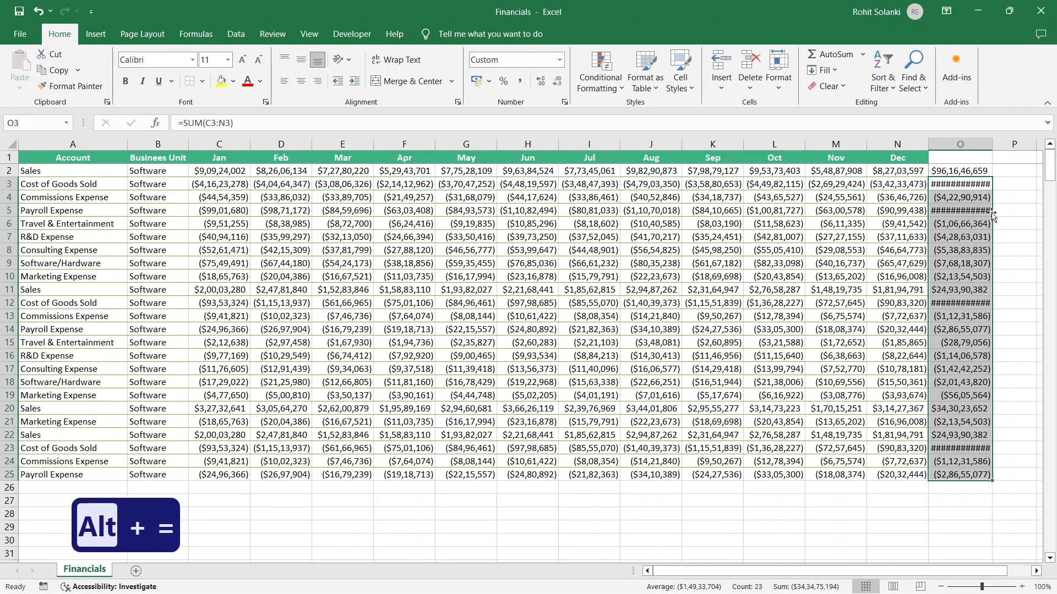
double_click(991, 144)
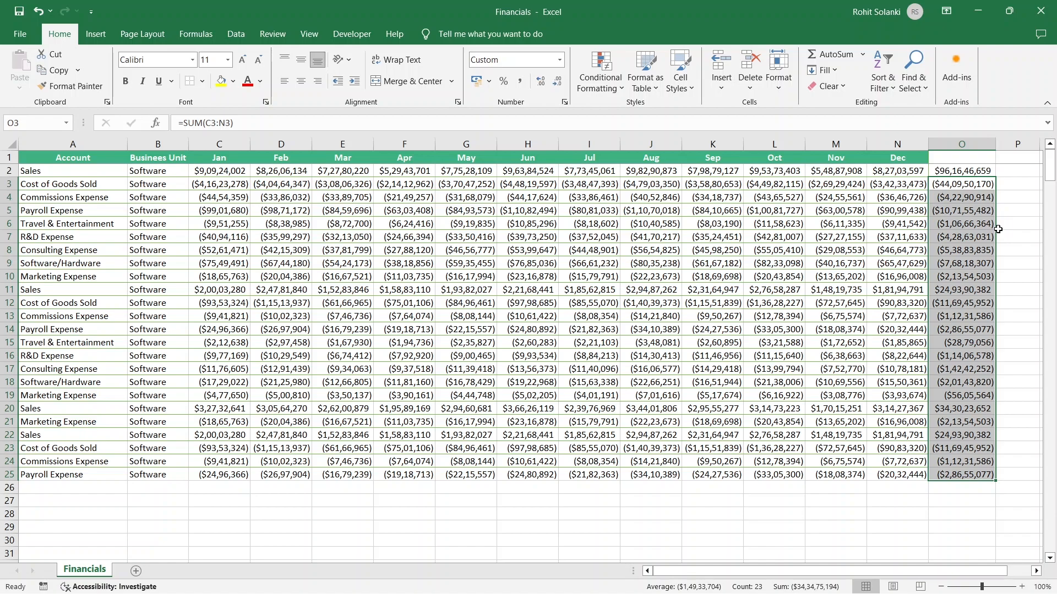
click(959, 192)
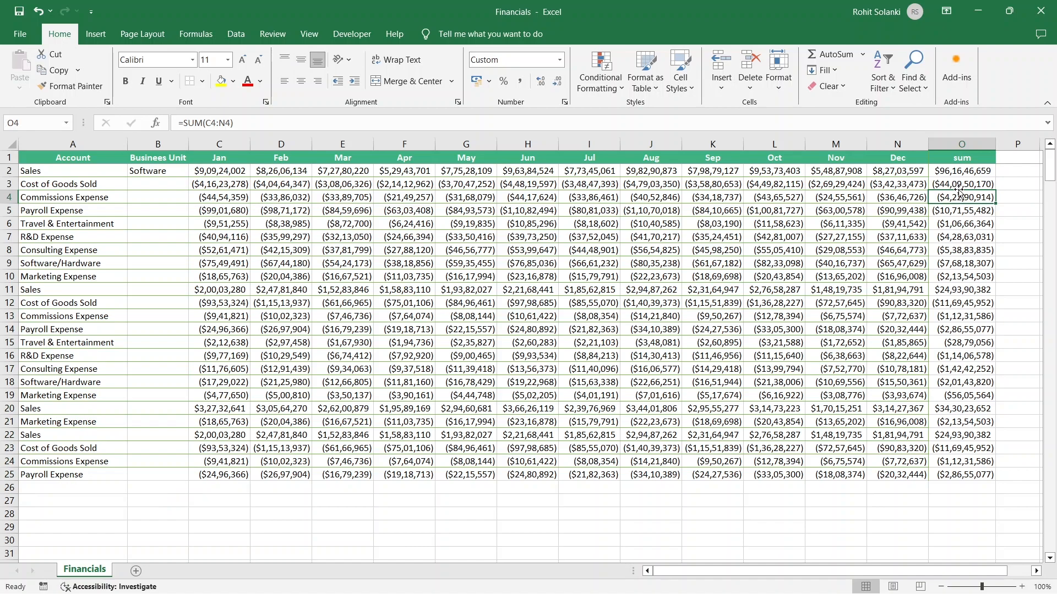
Fill the Business Unit value Software from B2 down through B25
click(175, 171)
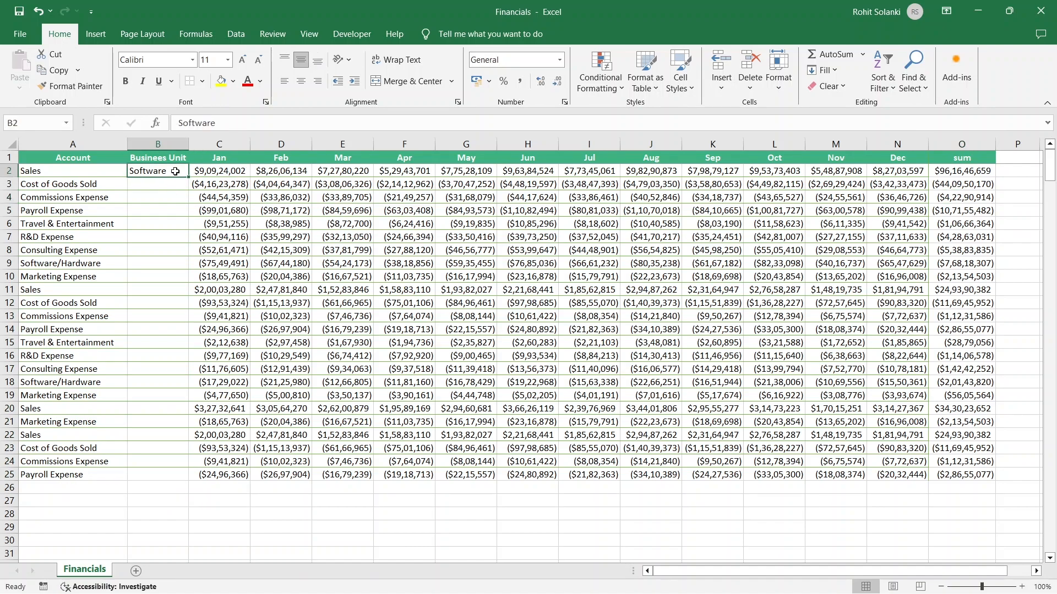
drag(173, 184, 162, 480)
click(162, 479)
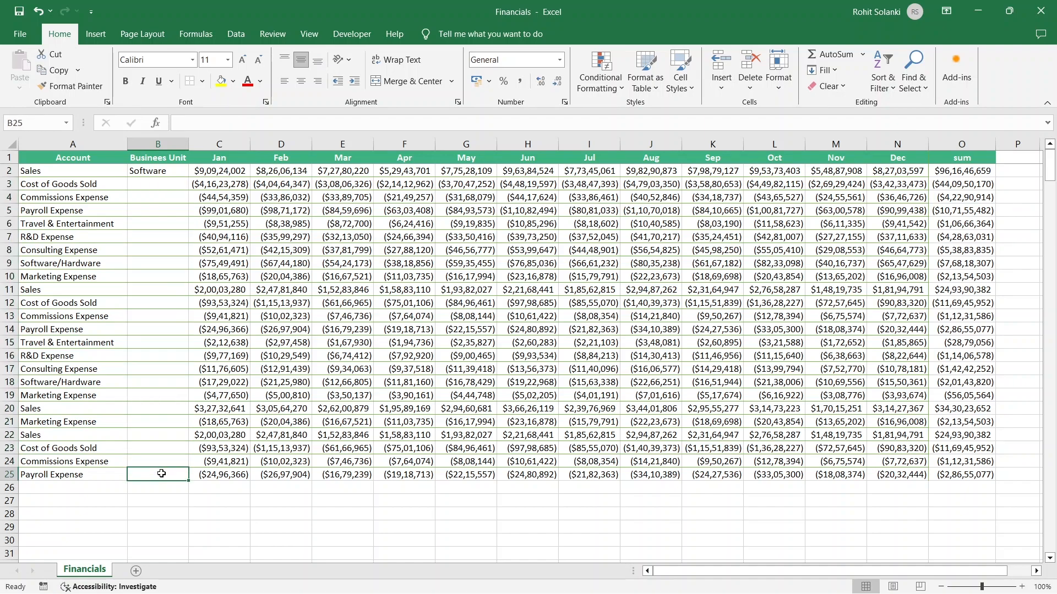
drag(182, 171, 163, 470)
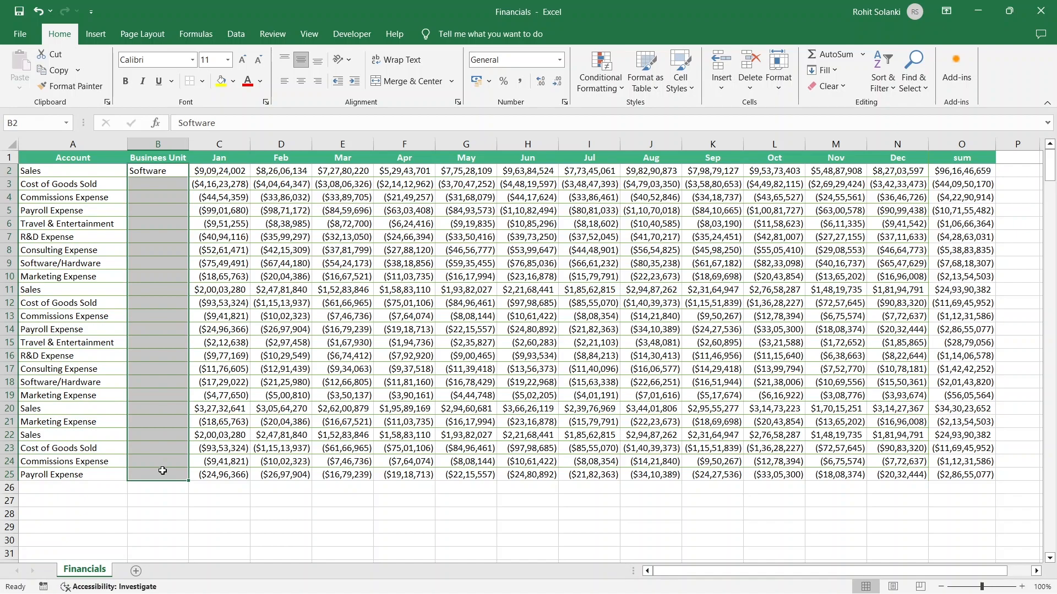
key(ctrl+d)
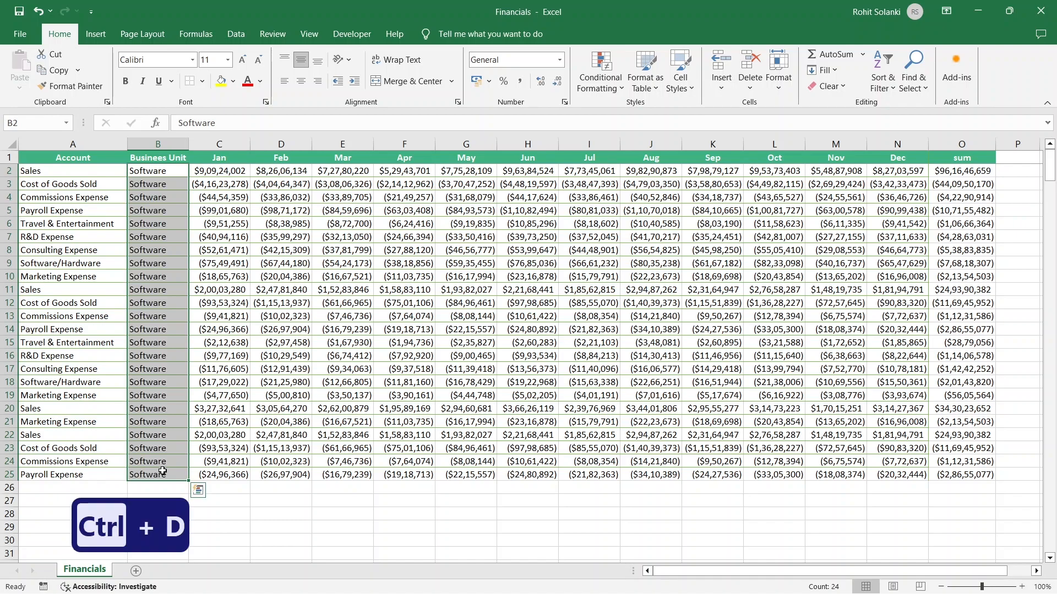
click(168, 473)
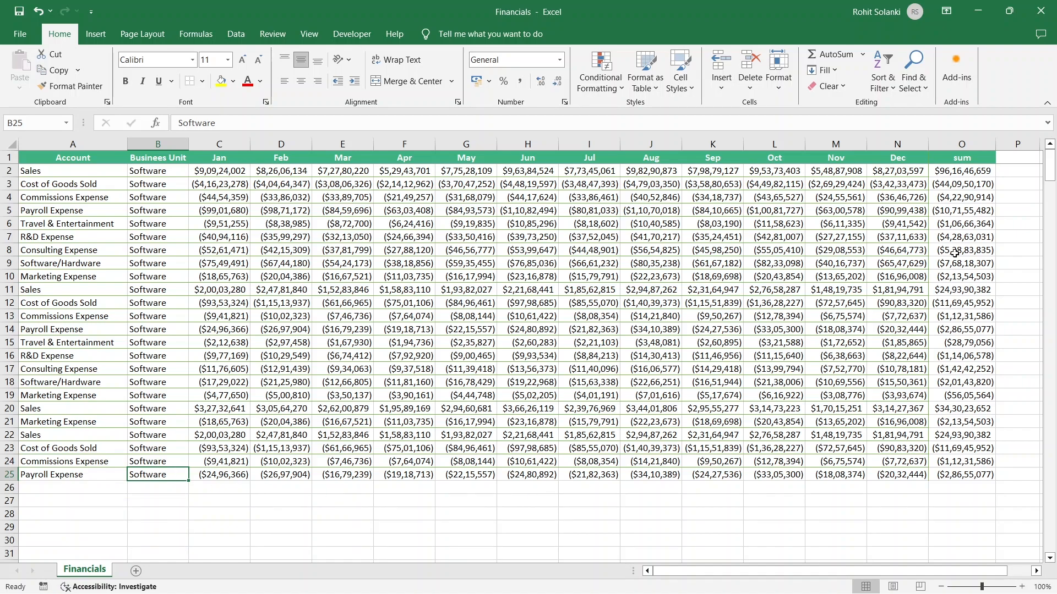
Clear the row totals from O3 through O25
click(968, 194)
click(968, 184)
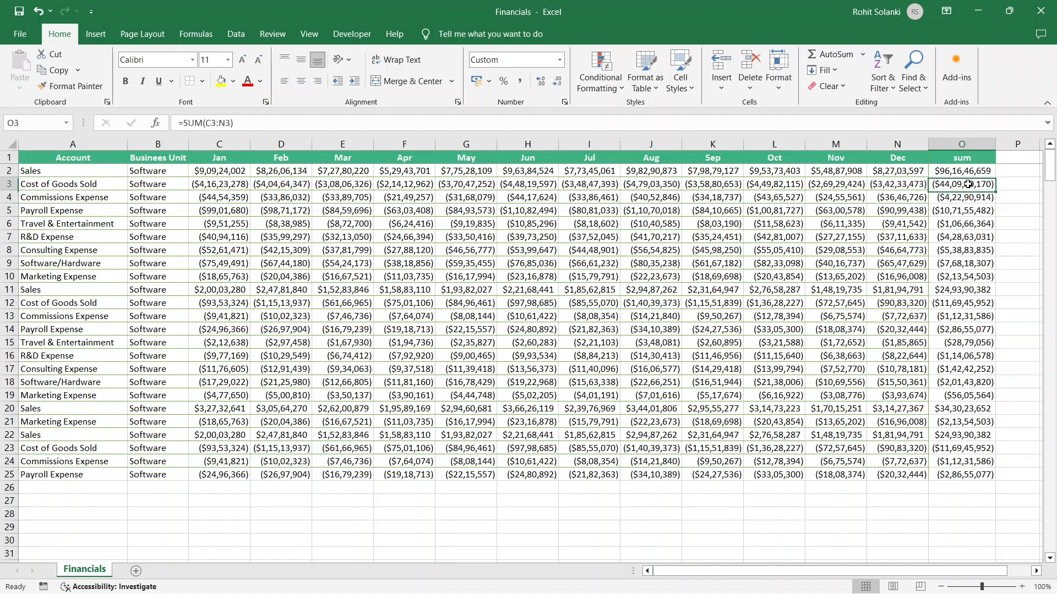
drag(968, 184, 980, 475)
key(Delete)
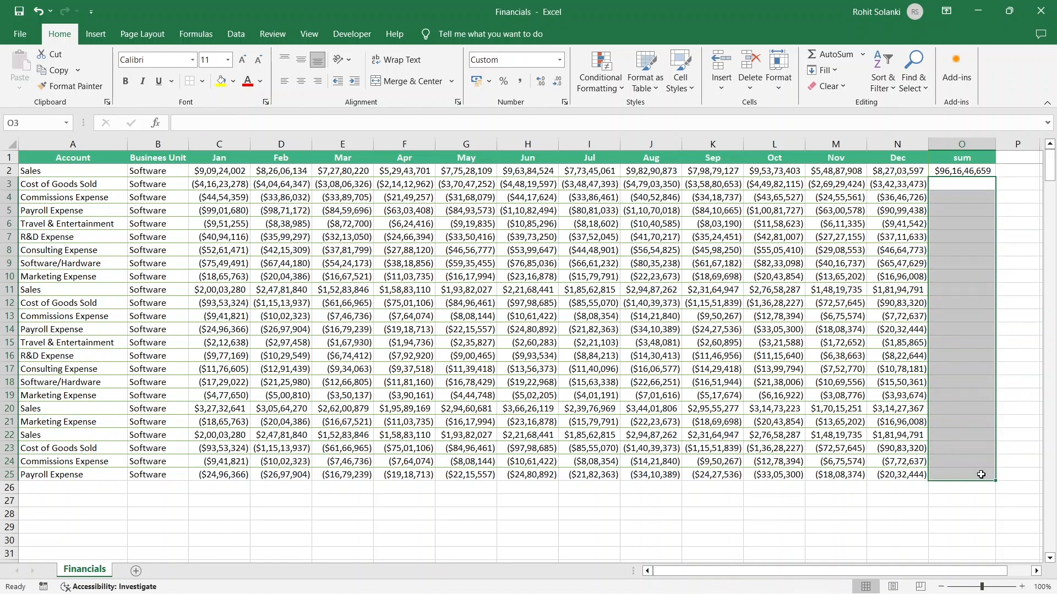
Fill the row total formula from O2 down through O25
click(984, 173)
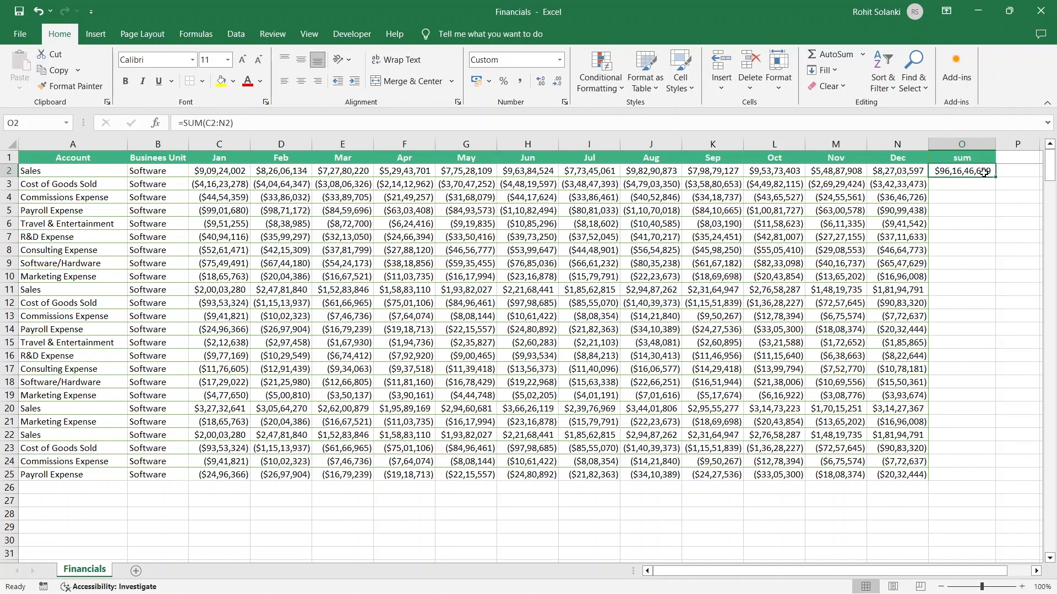
drag(991, 238, 981, 473)
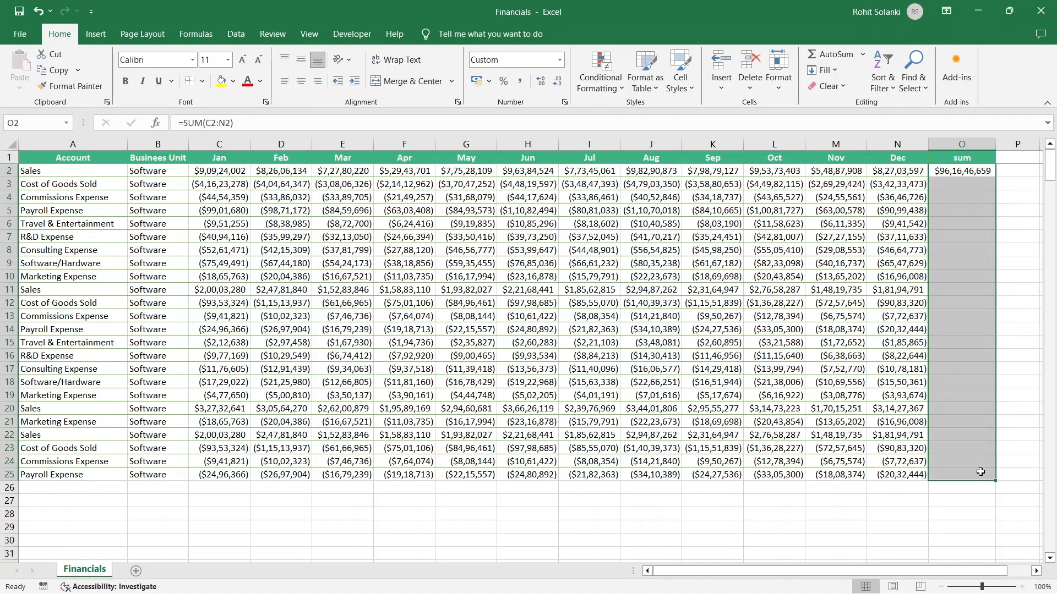
key(ctrl+d)
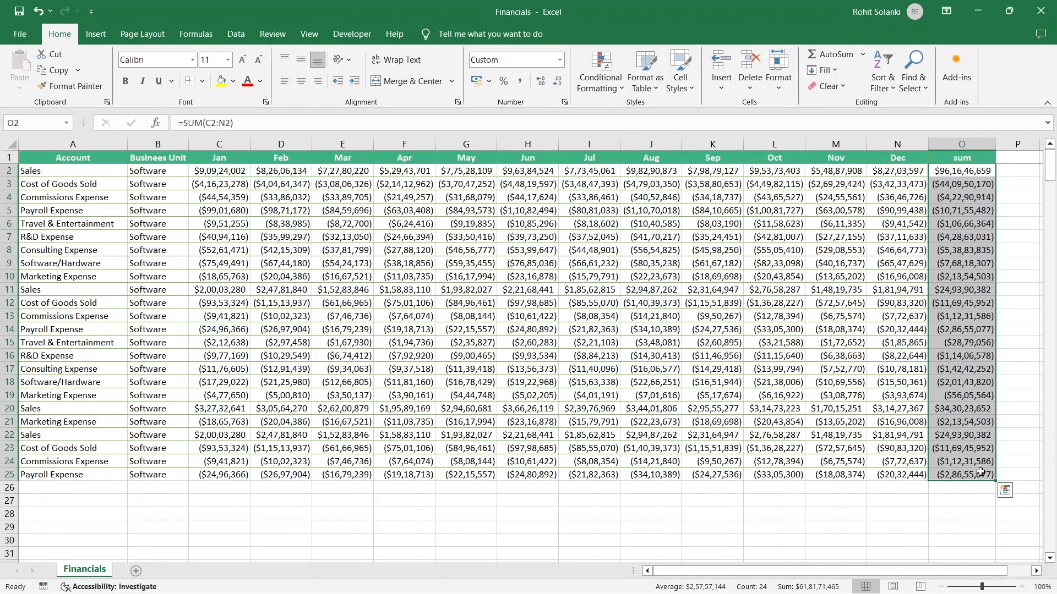
click(980, 472)
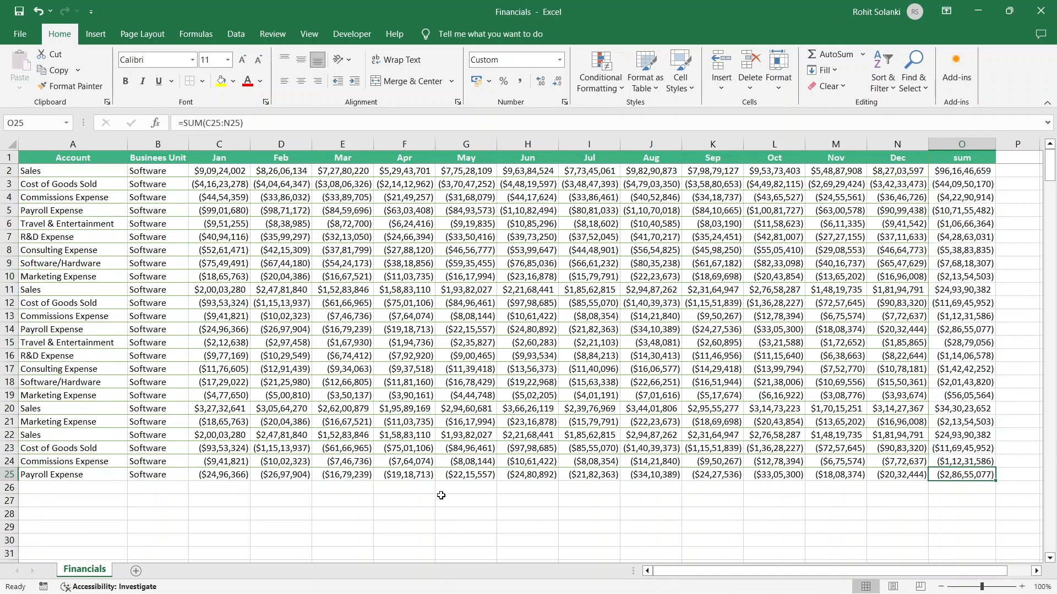
Total the Jan column in C26 with AutoSum
click(222, 484)
key(alt+equal)
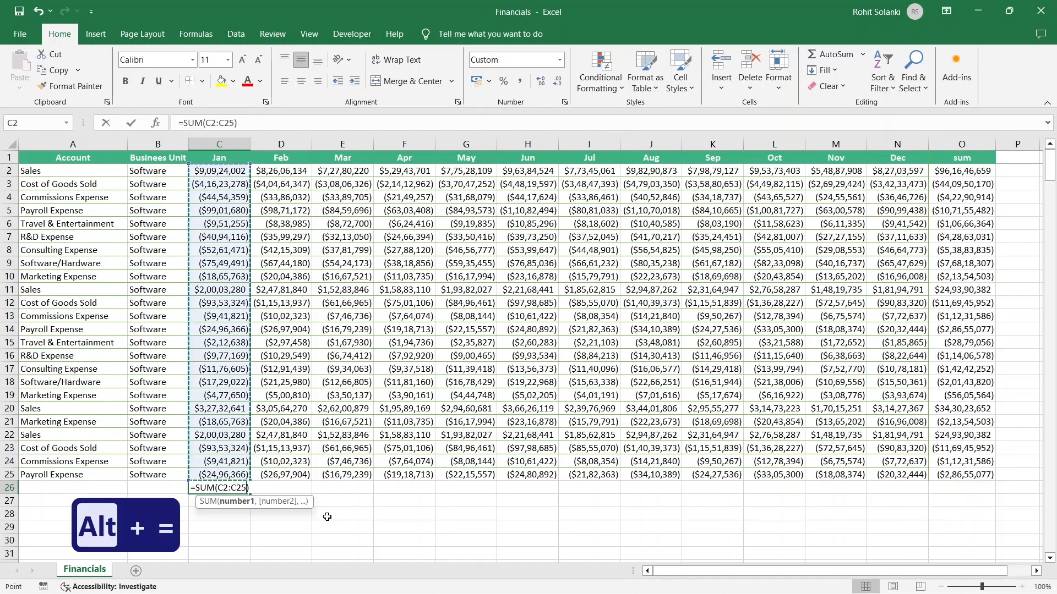
key(Return)
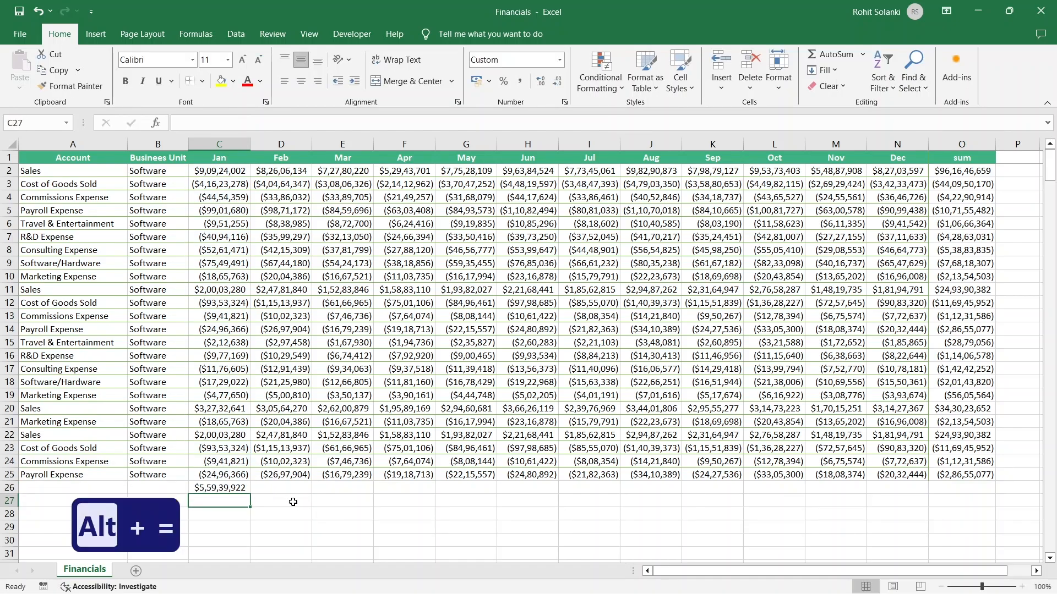
Fill the C26 column total right across row 26 through O26
drag(223, 488, 942, 489)
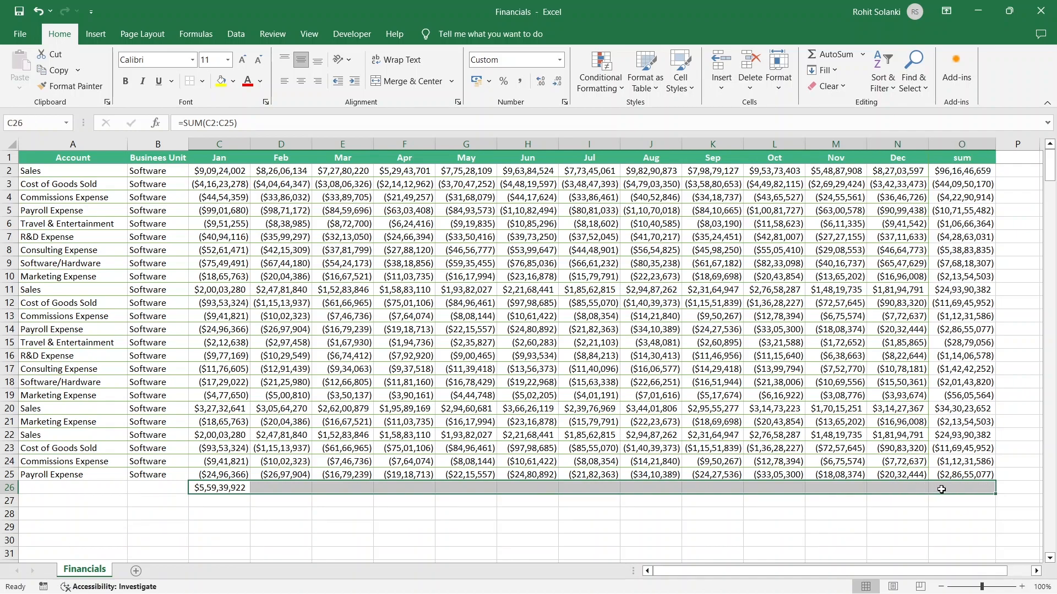
key(ctrl+r)
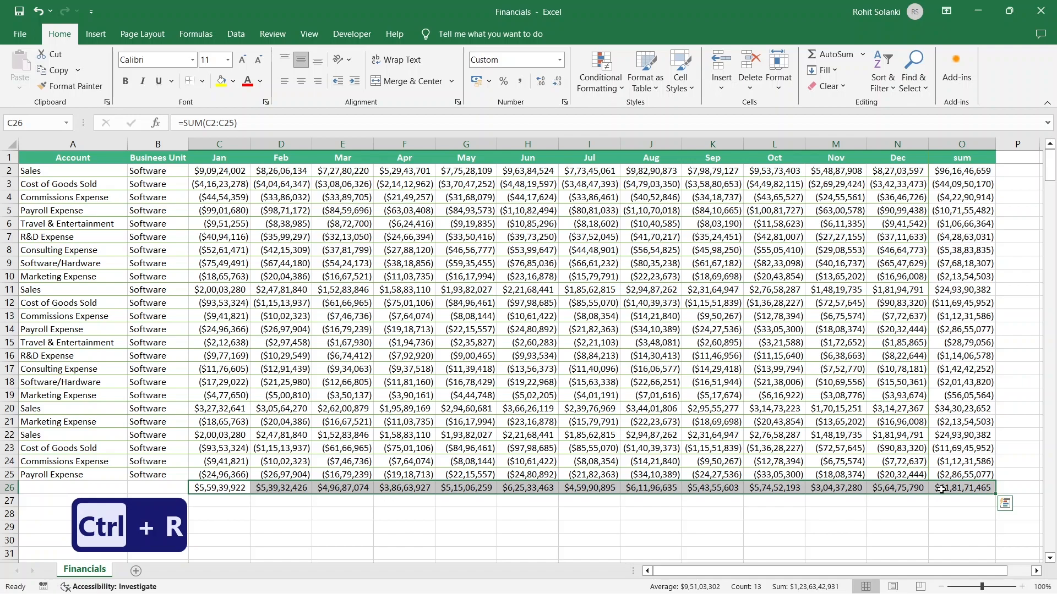
click(942, 490)
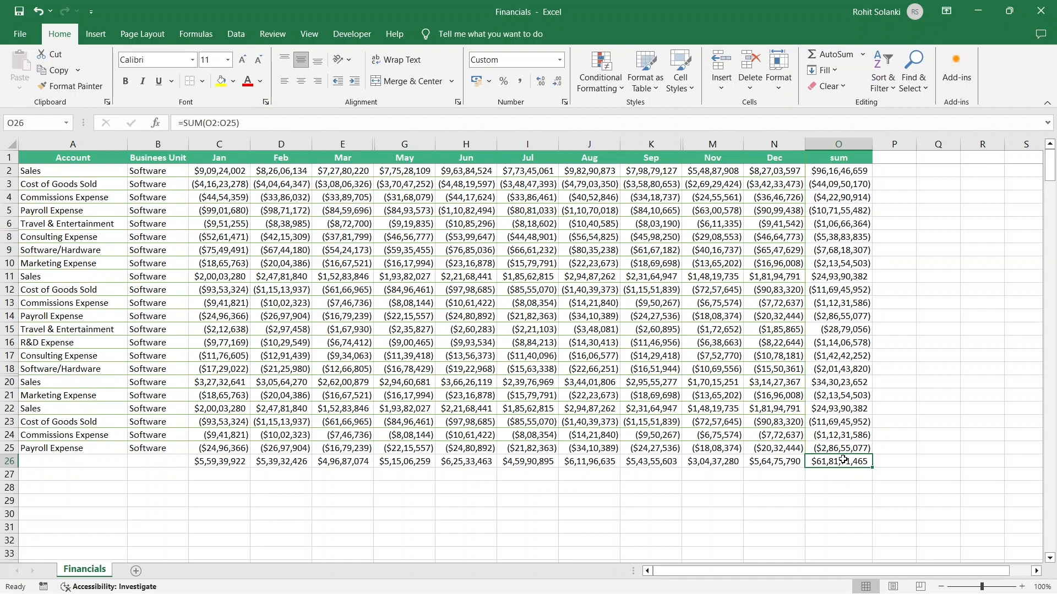
Select the whole data range, then narrow the selection to visible cells only
key(ctrl+a)
key(ctrl+a)
key(alt+semicolon)
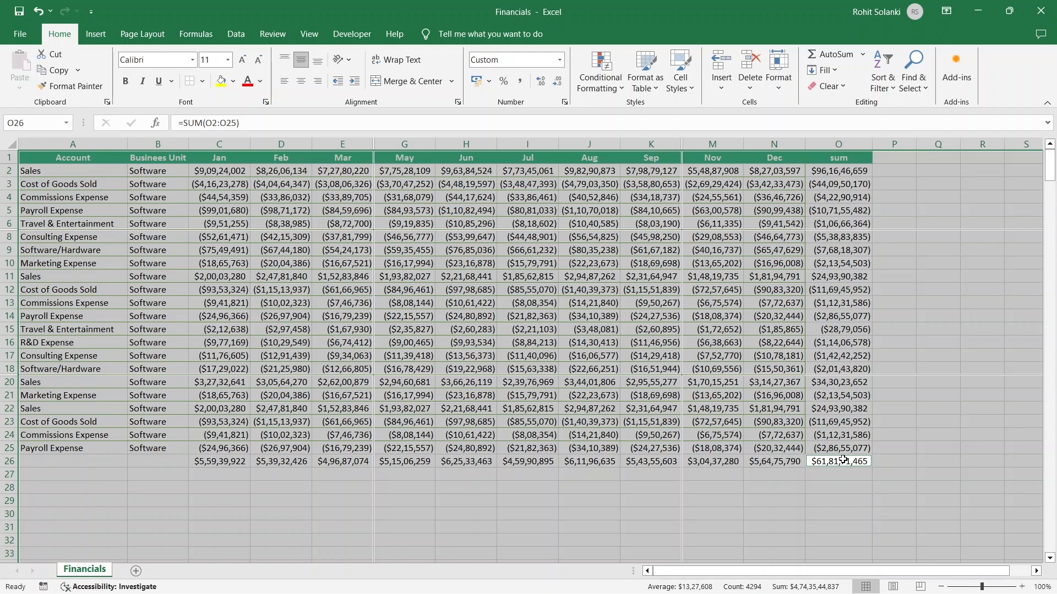
click(843, 460)
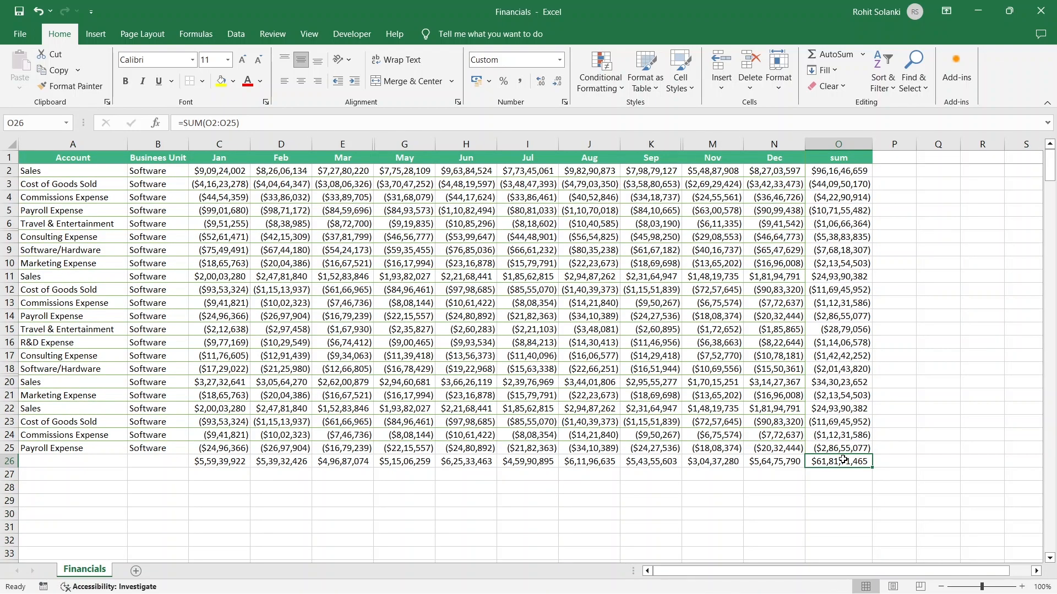